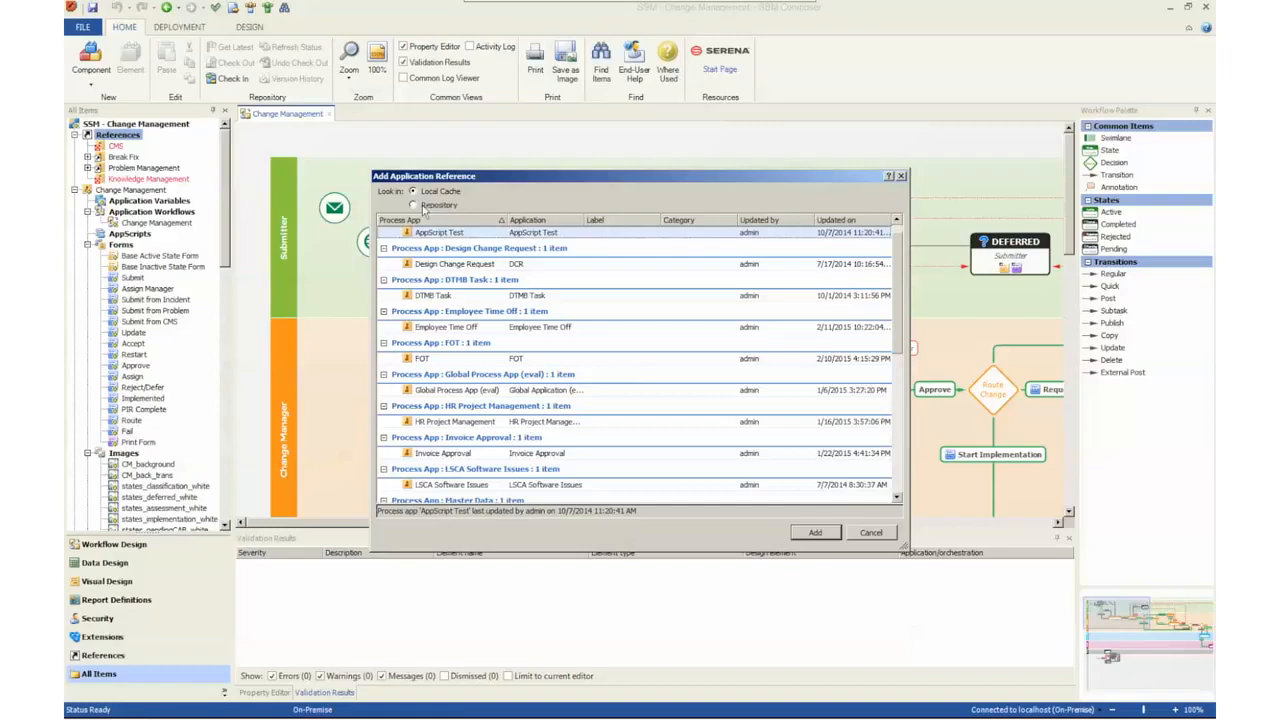
# - Add an application reference to Service Request from the SRC - Service Request process app in the repository
pyautogui.click(423, 206)
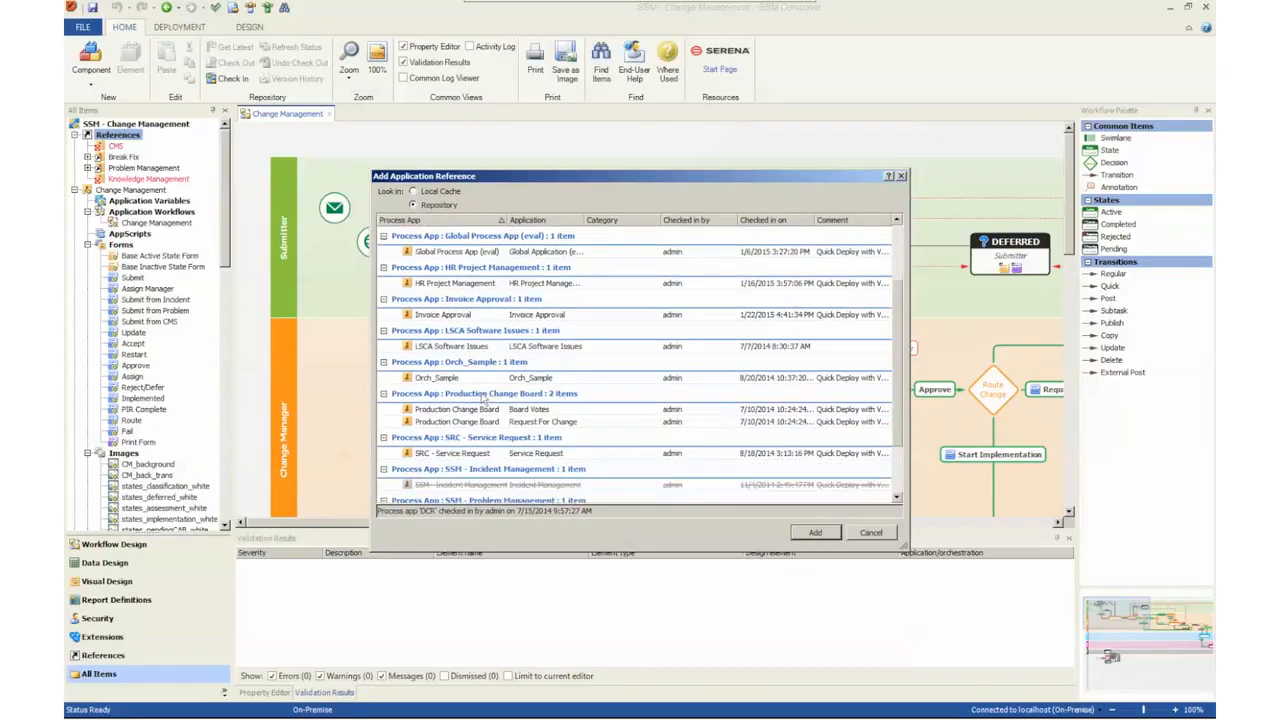
pyautogui.scroll(-2, 483, 399)
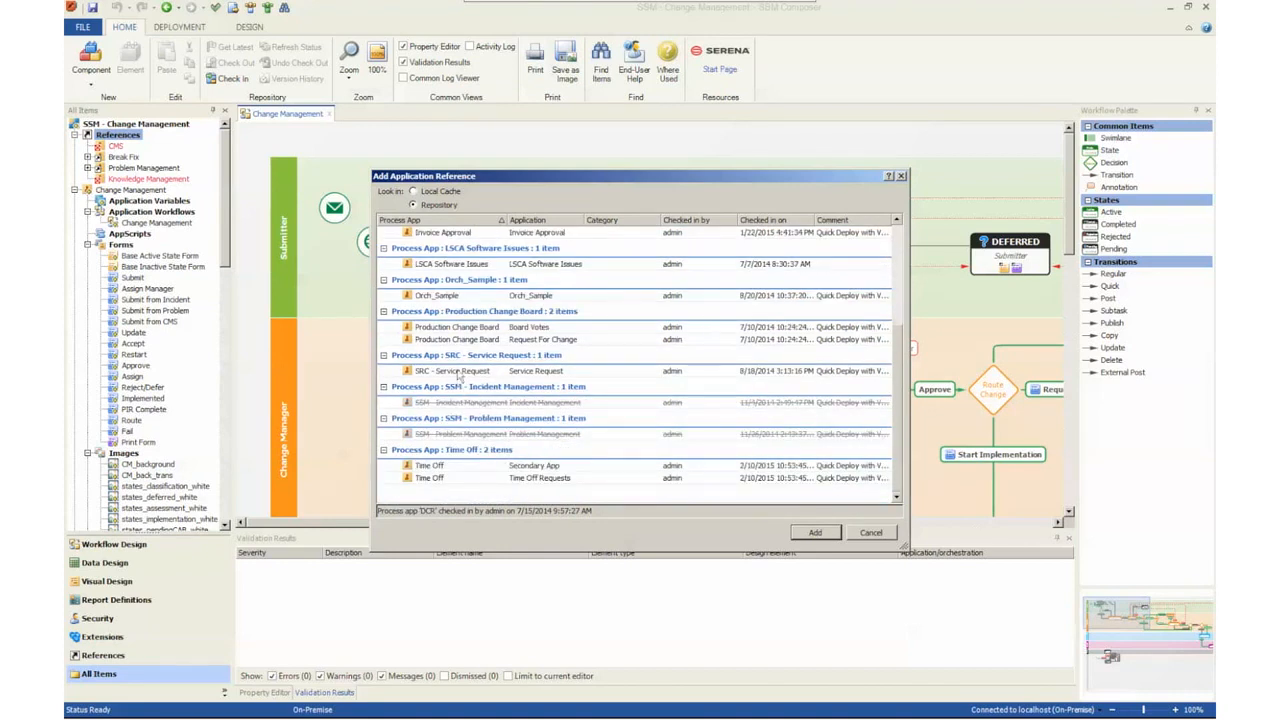
pyautogui.click(459, 373)
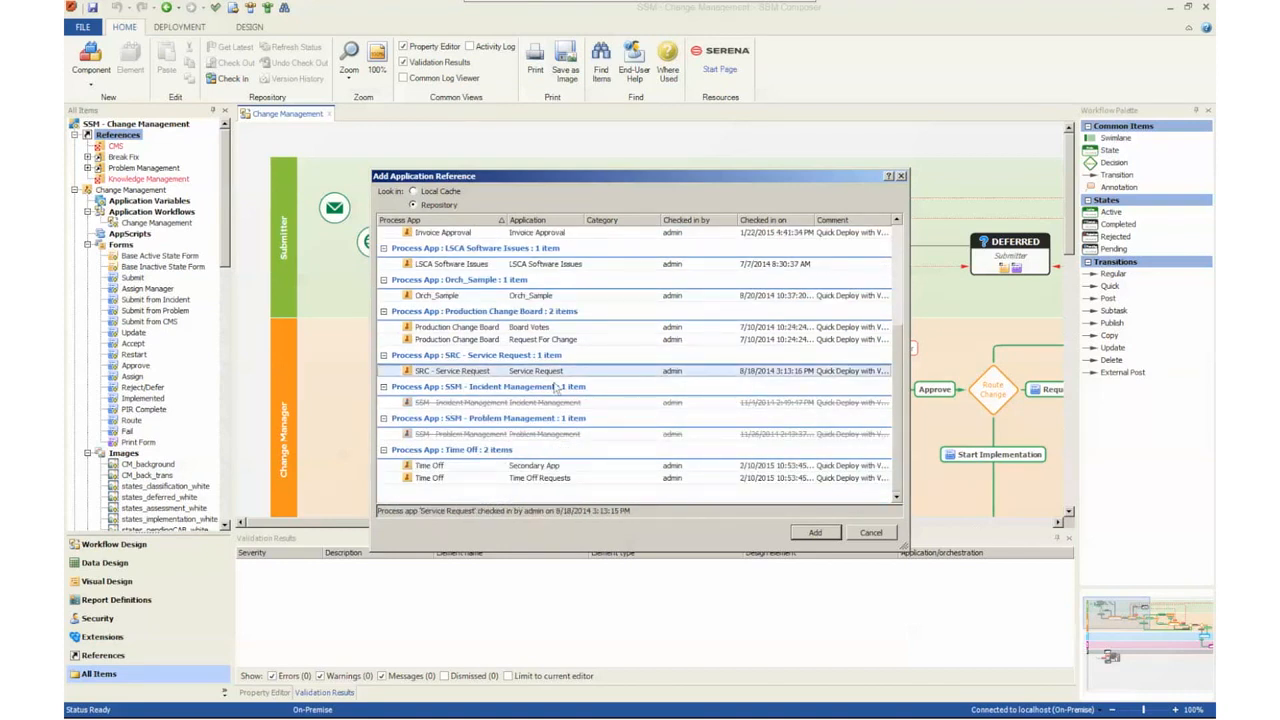
pyautogui.click(814, 533)
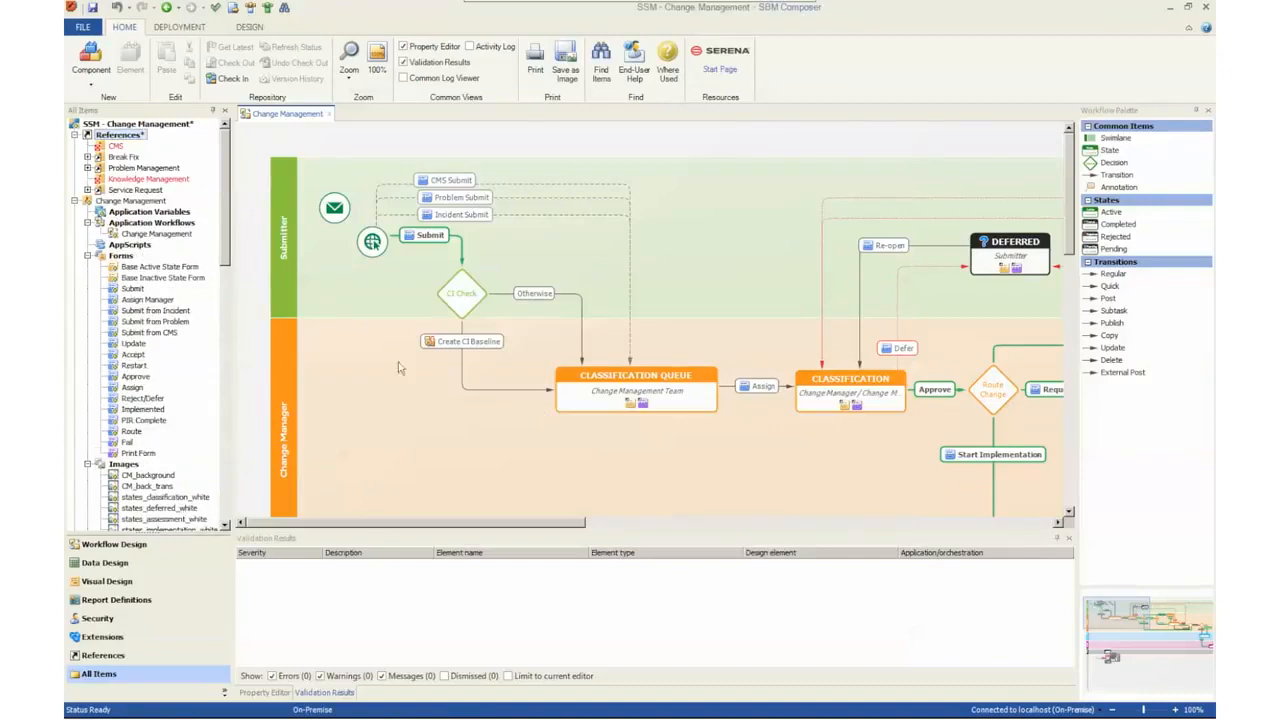
# - Examine the Service Request reference's application properties and its list of design elements
pyautogui.doubleClick(127, 191)
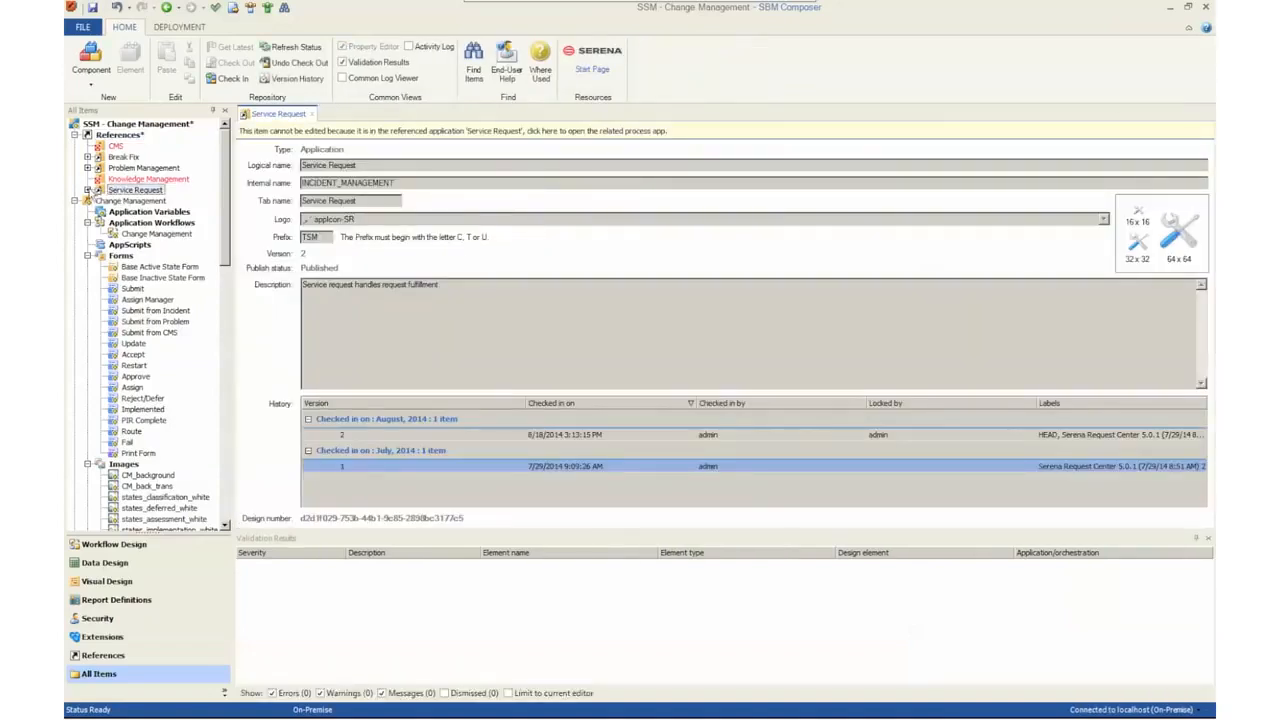
pyautogui.click(87, 190)
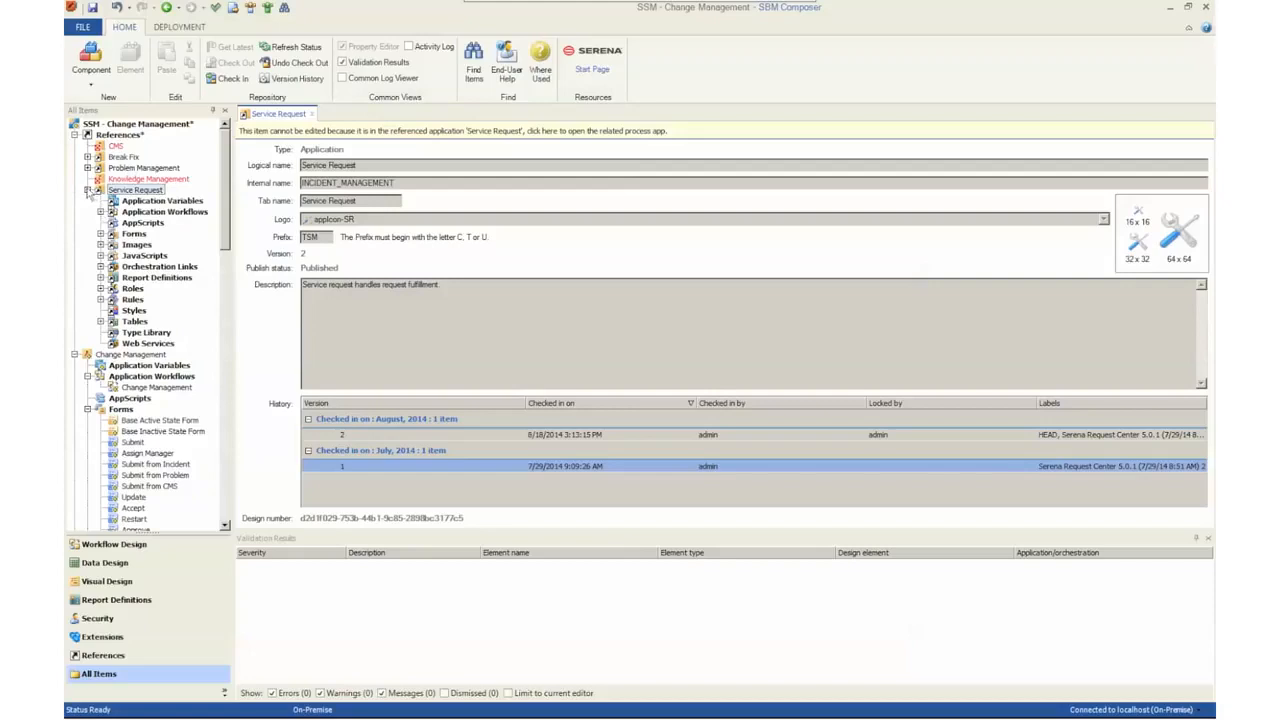
# - In the Change Management workflow, draw a Post transition looping from the CLASSIFICATION QUEUE state back to the same state
pyautogui.click(127, 549)
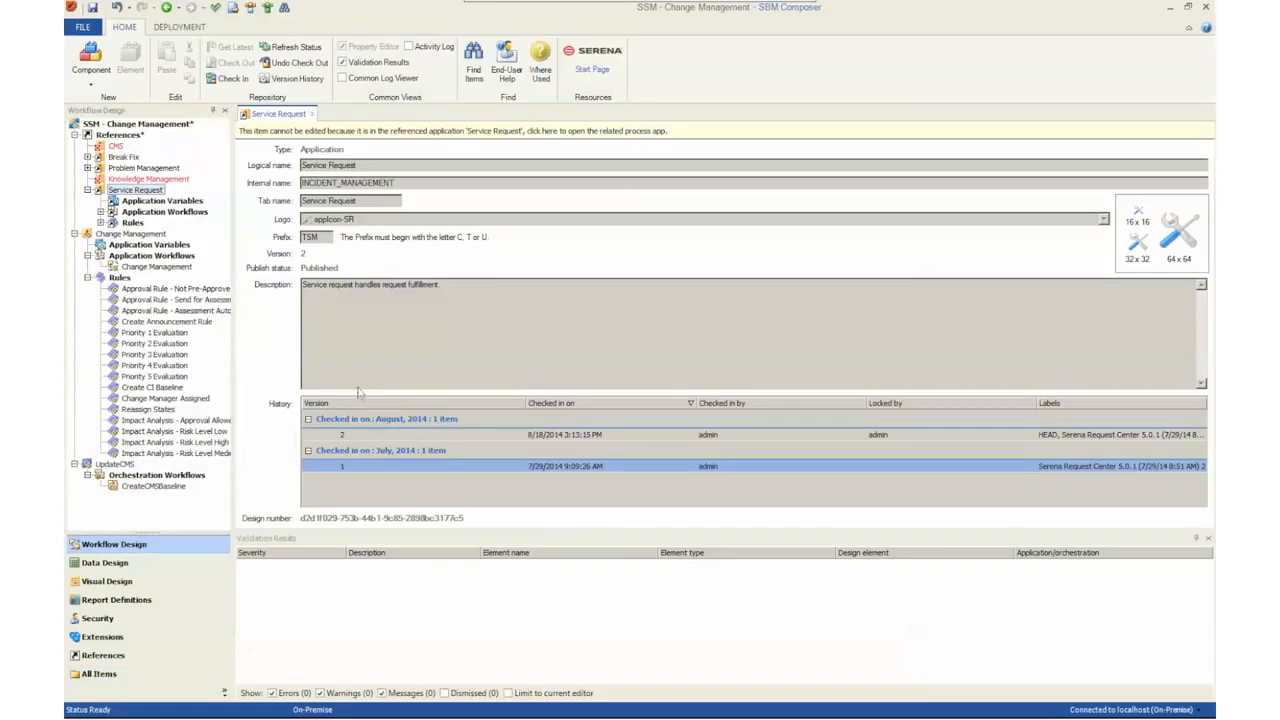
pyautogui.doubleClick(141, 268)
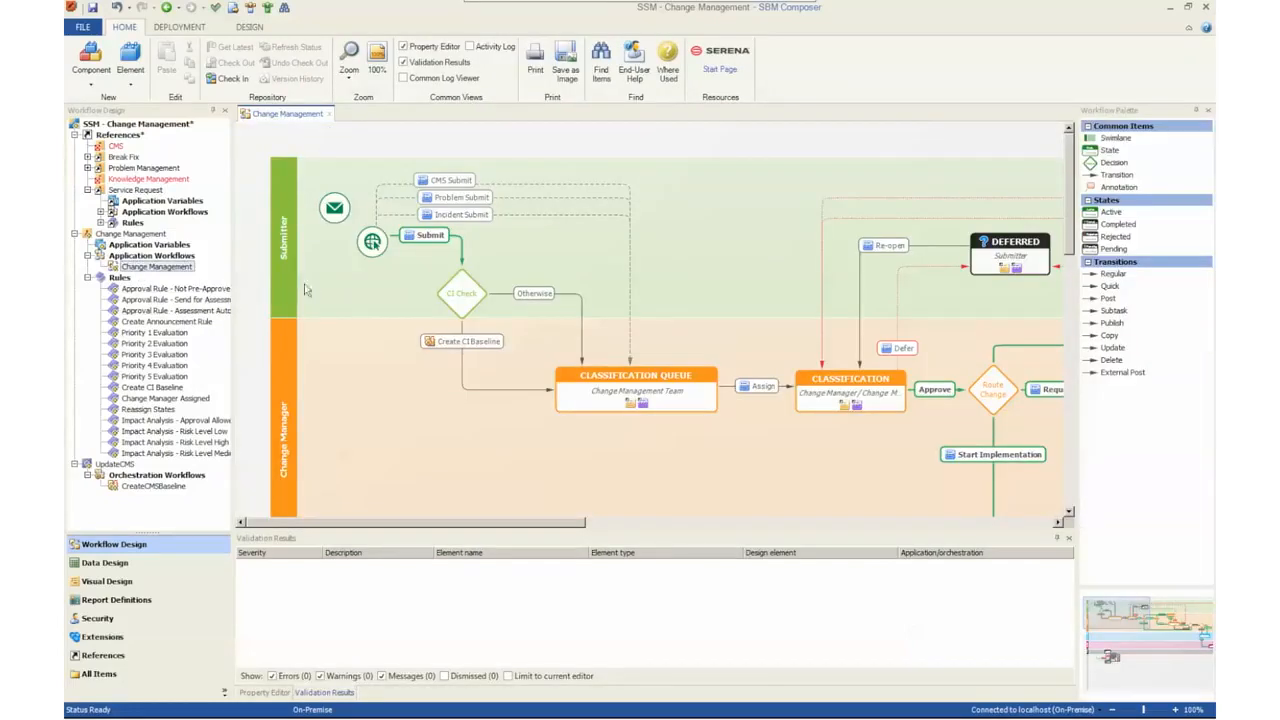
pyautogui.click(1108, 298)
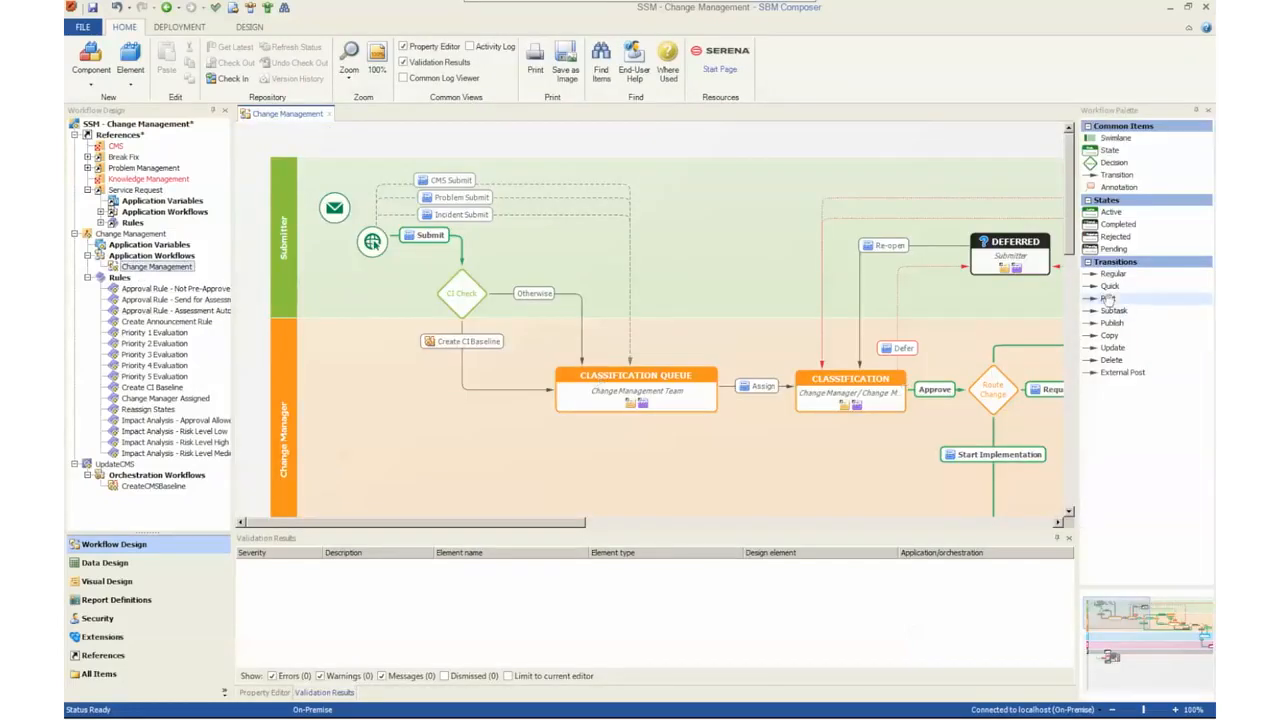
pyautogui.moveTo(722, 373); pyautogui.dragTo(586, 409)
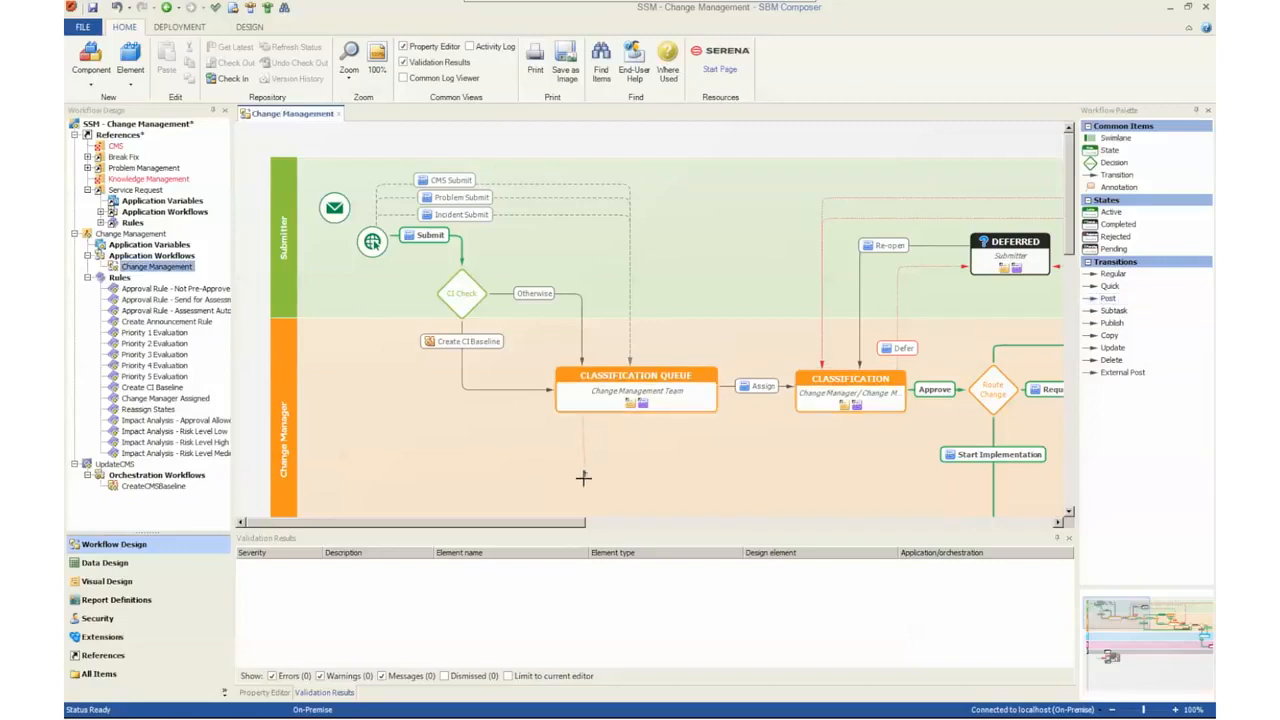
pyautogui.click(584, 480)
pyautogui.click(668, 479)
pyautogui.click(660, 405)
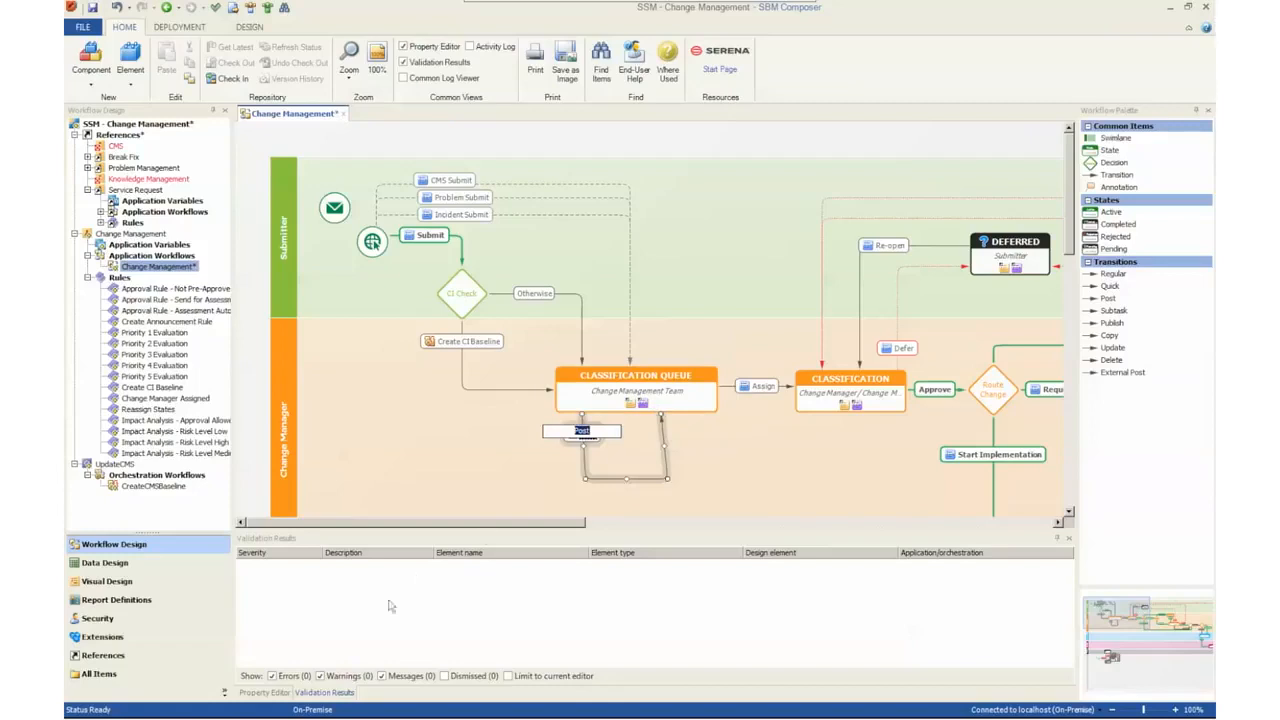
# - Configure the Post transition to post into the Service Request application's Service Requests table
pyautogui.click(264, 692)
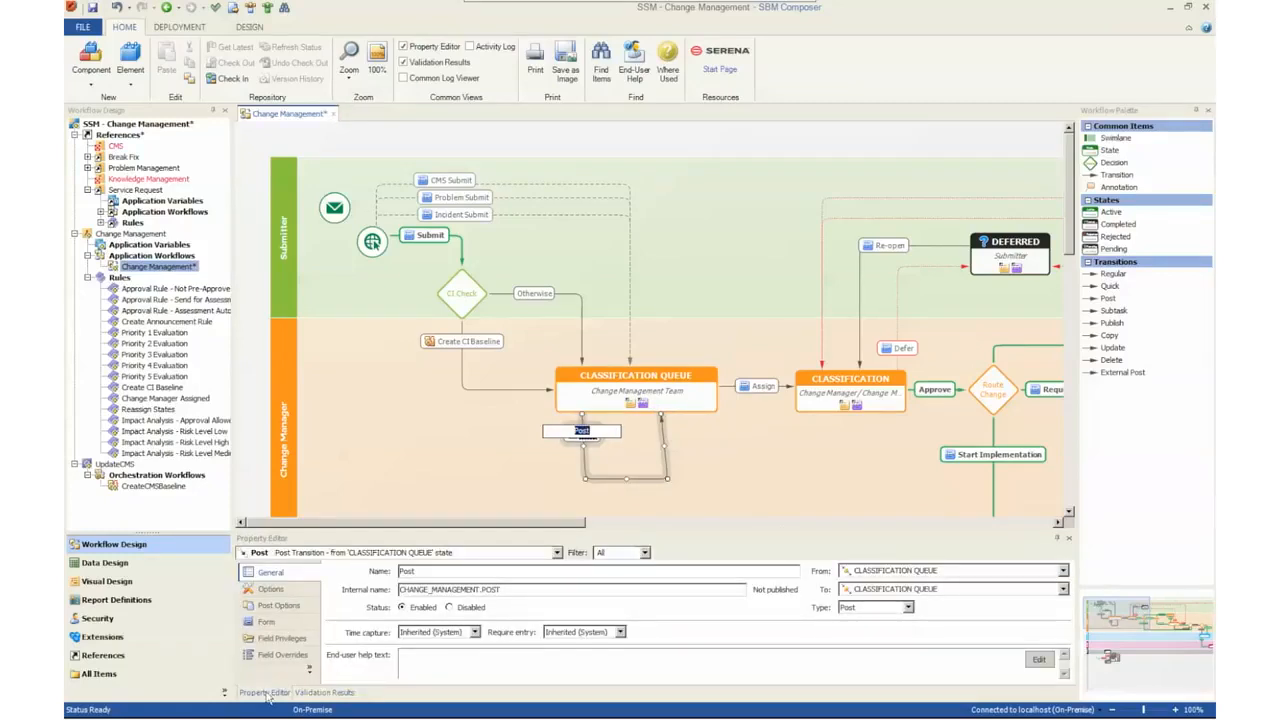
pyautogui.click(279, 606)
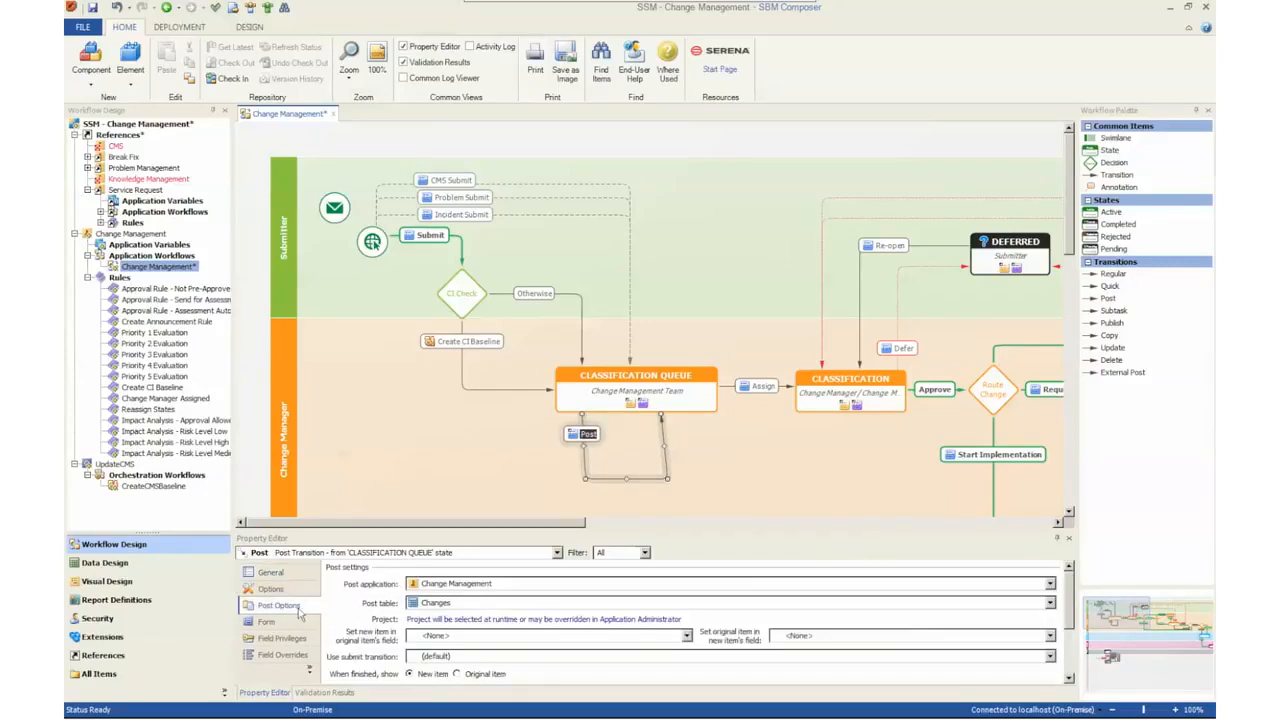
pyautogui.click(450, 589)
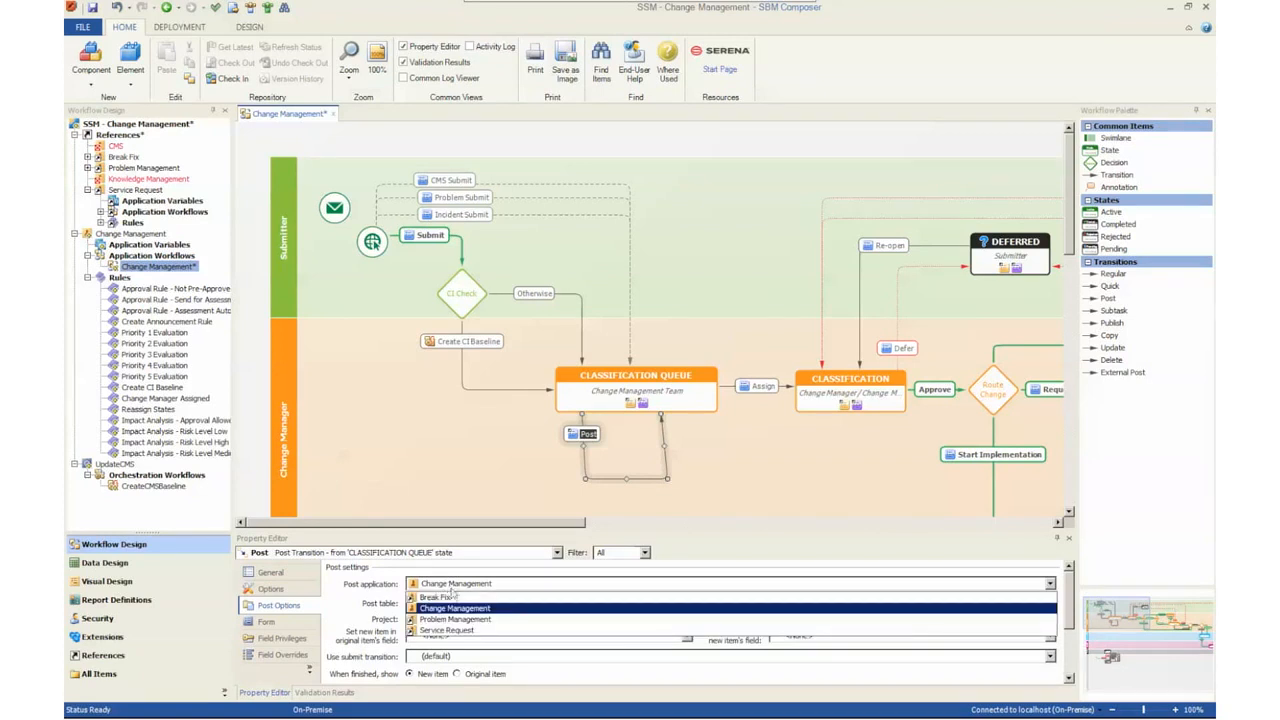
pyautogui.click(472, 643)
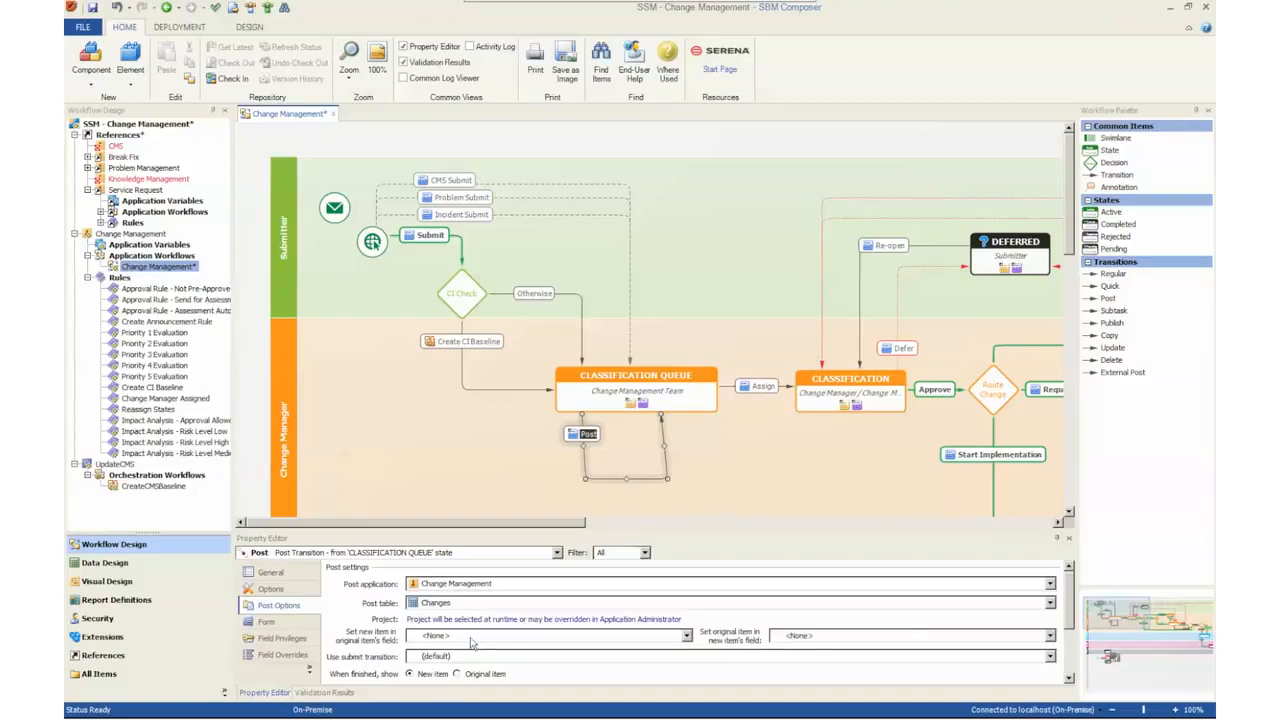
pyautogui.click(458, 588)
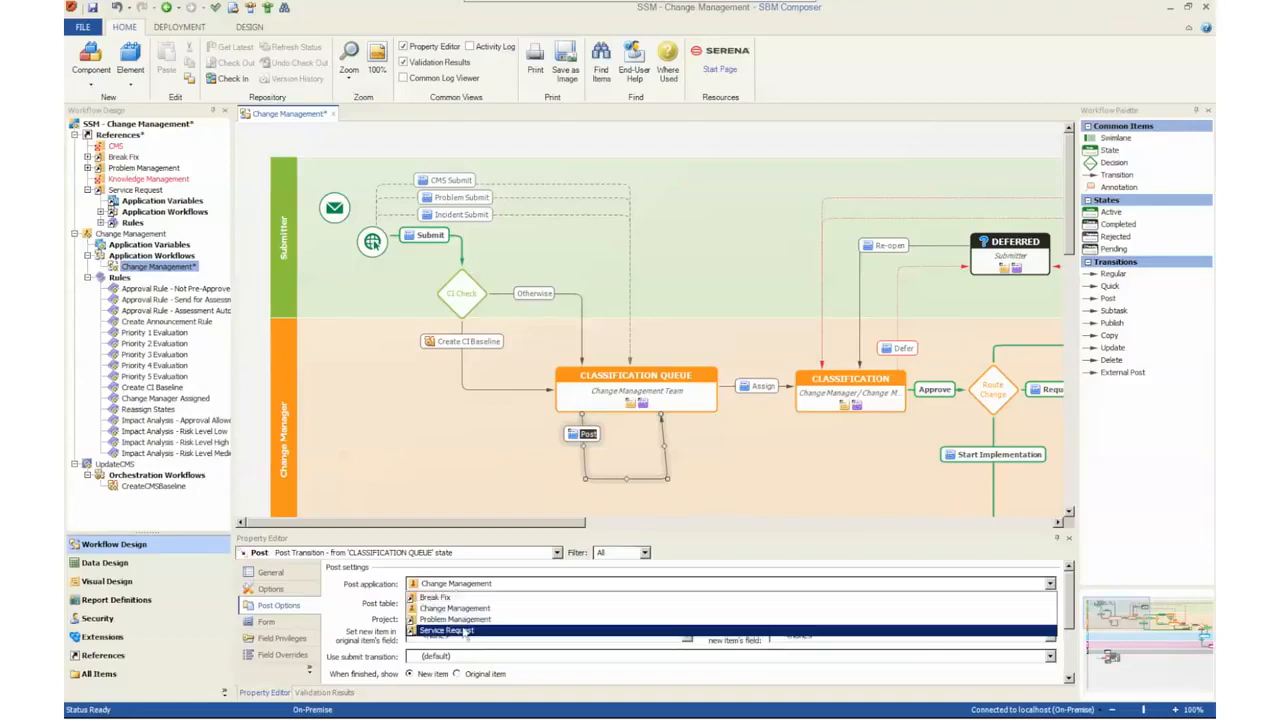
pyautogui.click(462, 631)
pyautogui.click(462, 607)
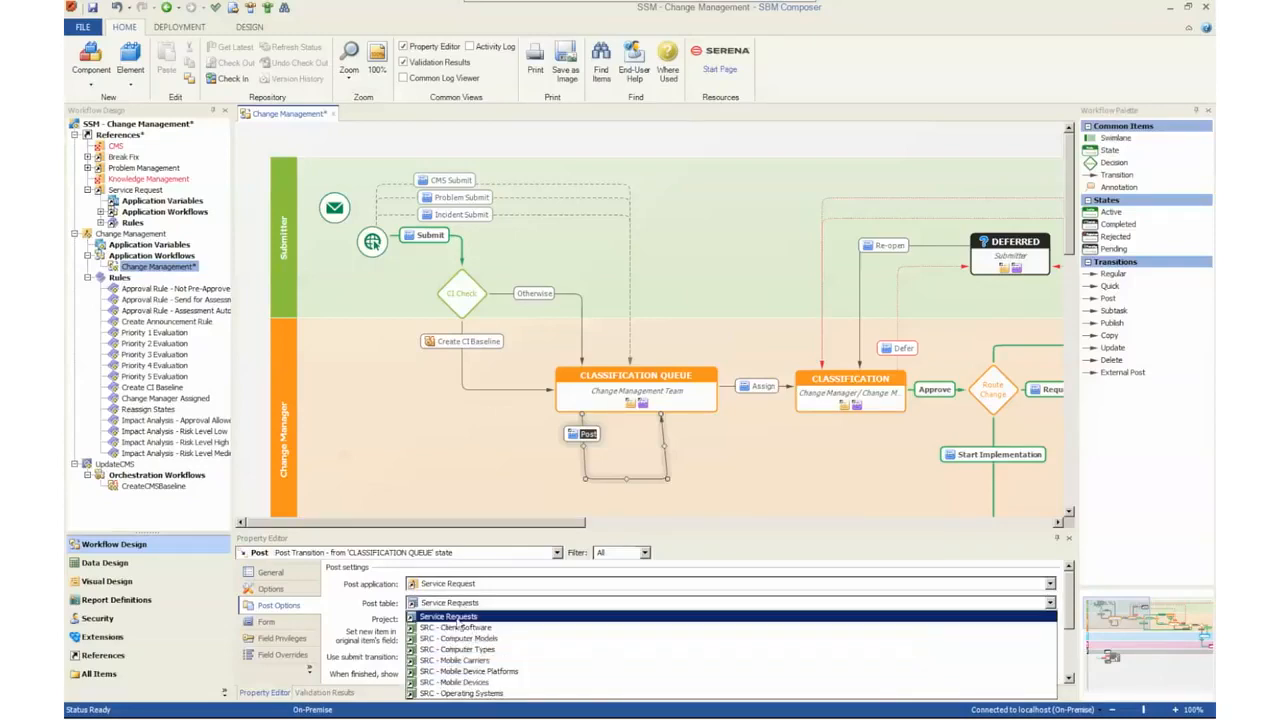
pyautogui.click(457, 618)
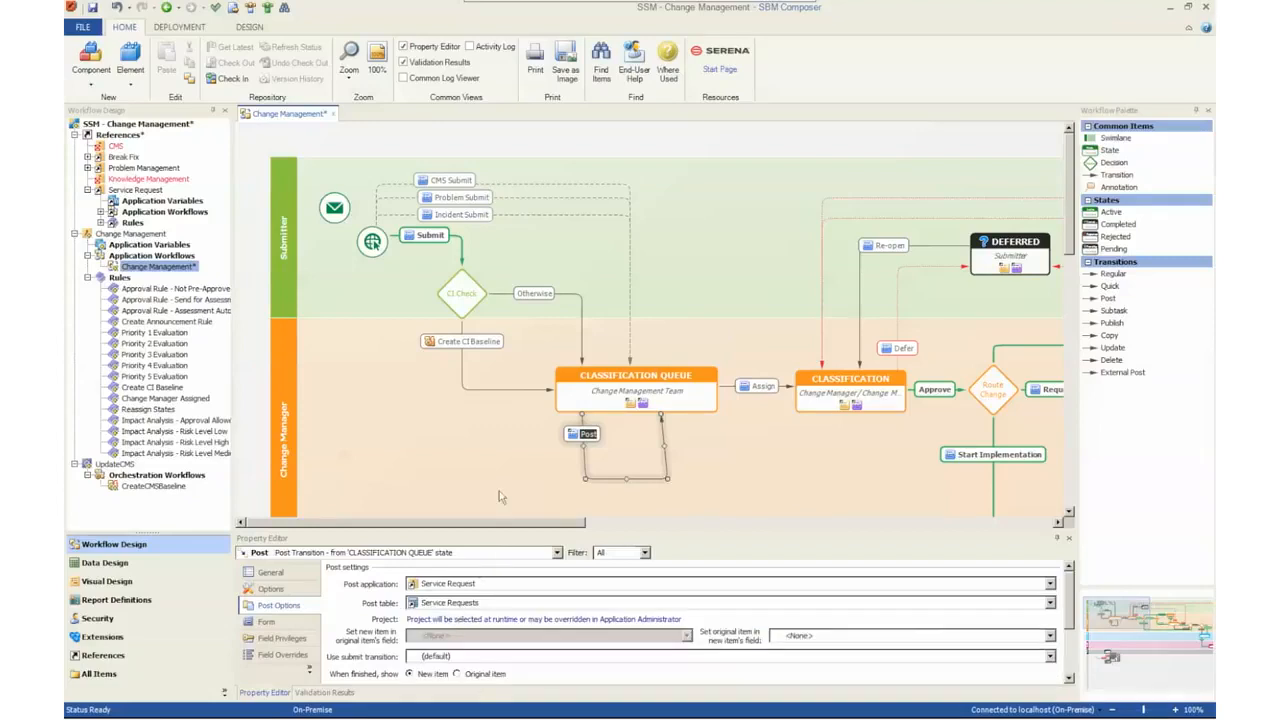
pyautogui.click(738, 516)
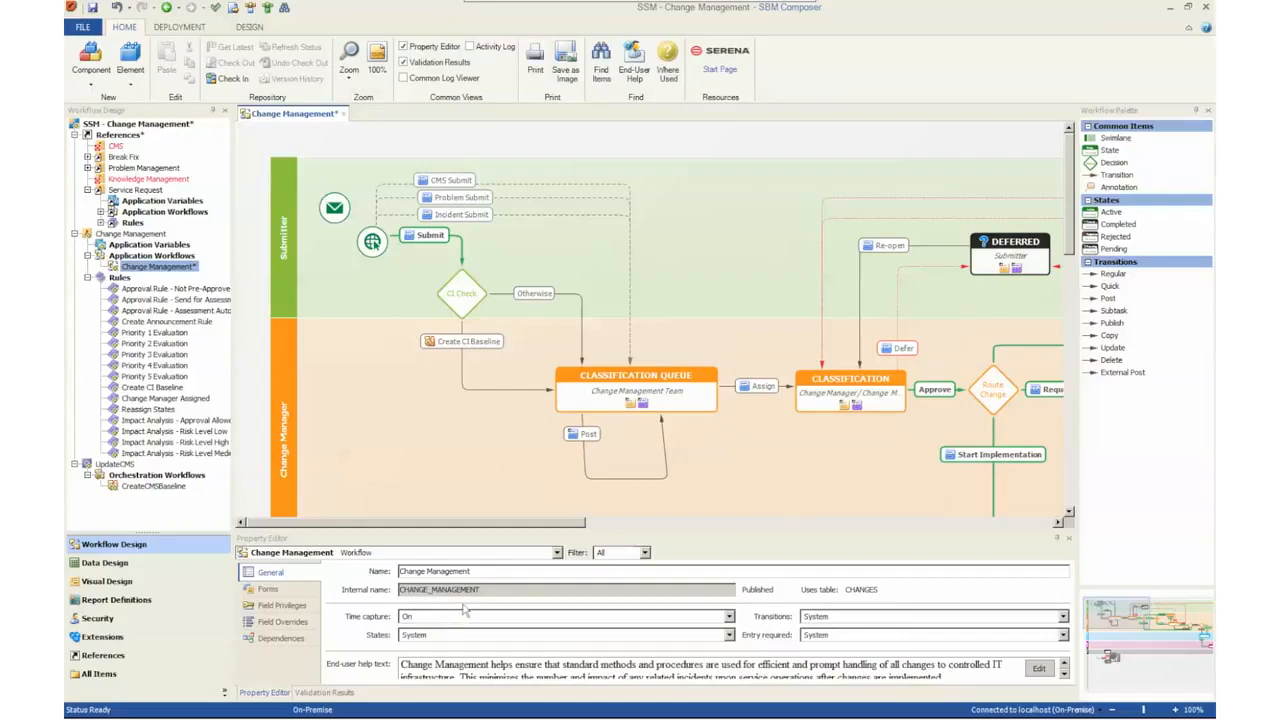
# - Add a Single Relational field to the Changes table and link it to the Service Requests table of the Service Request application
pyautogui.click(105, 563)
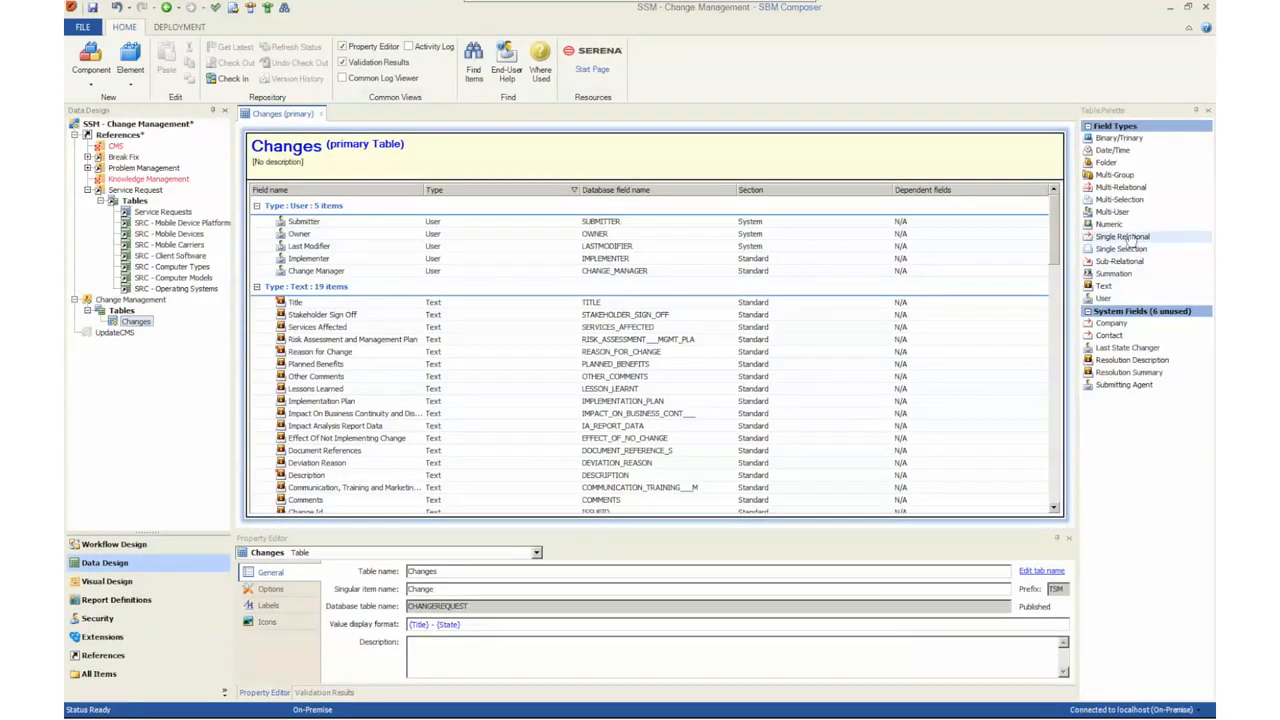
pyautogui.moveTo(1124, 238); pyautogui.dragTo(652, 288)
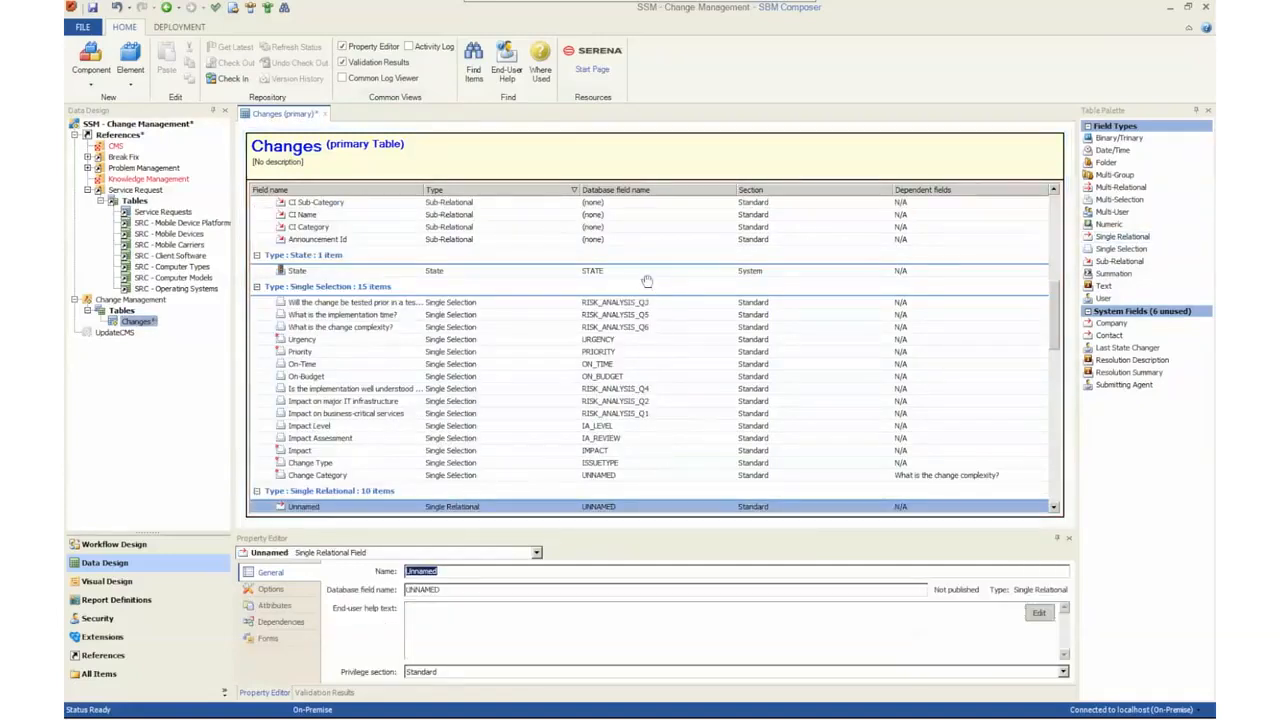
pyautogui.click(276, 590)
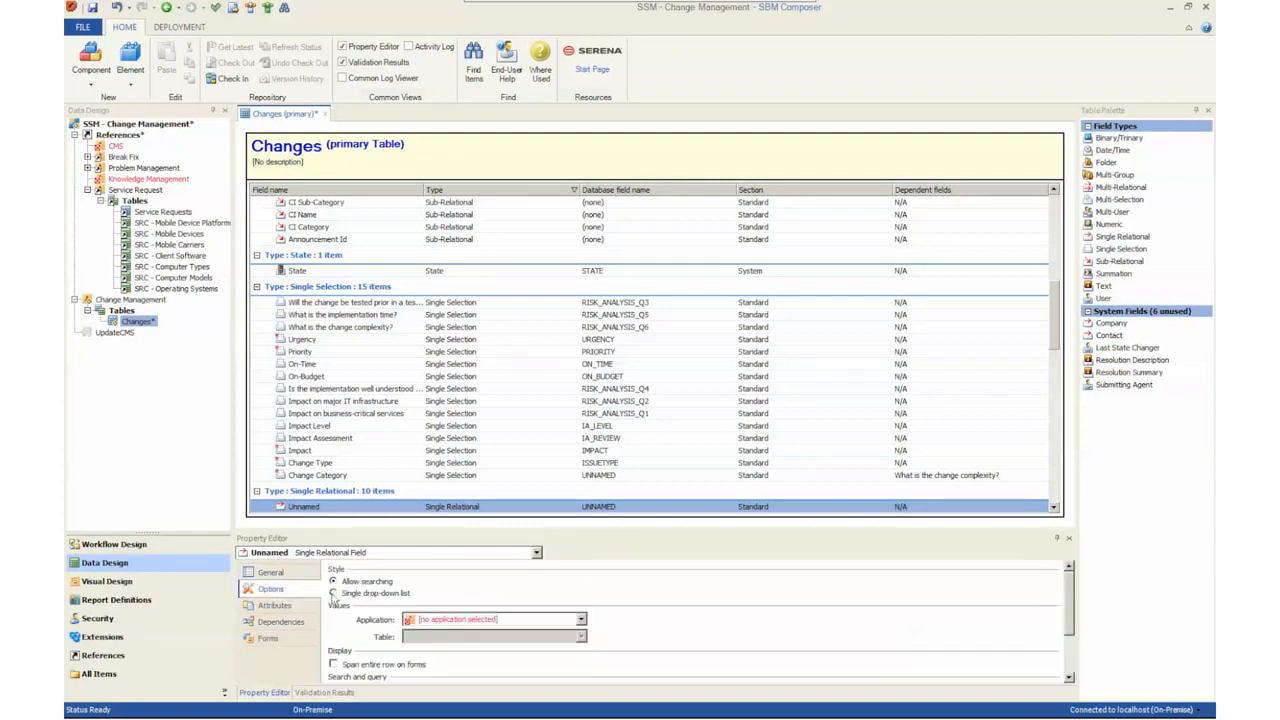
pyautogui.click(437, 620)
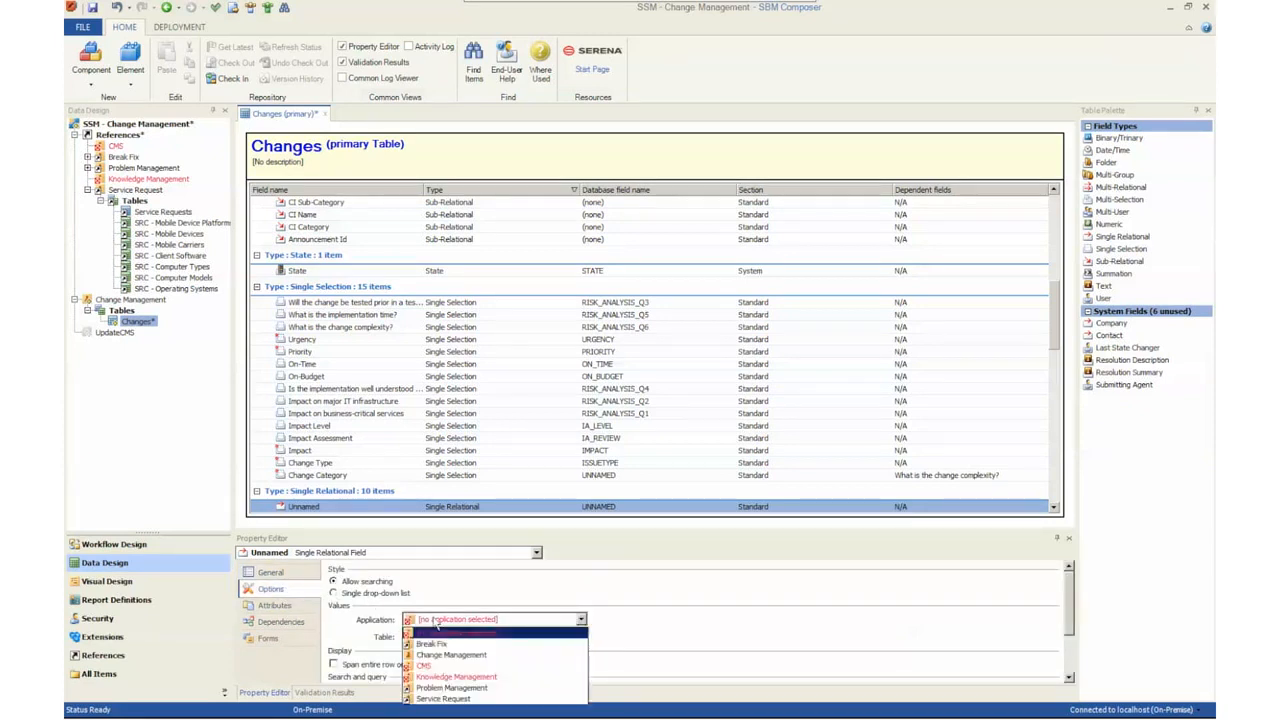
pyautogui.click(467, 700)
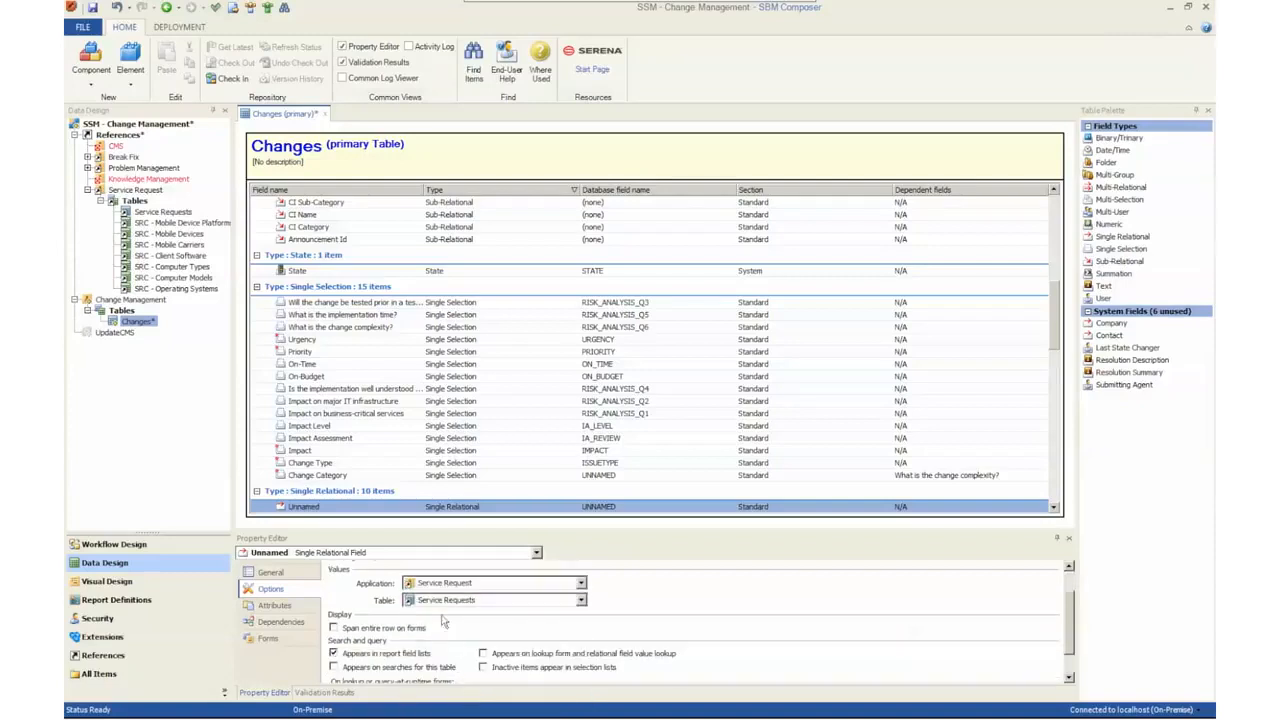
pyautogui.click(447, 600)
pyautogui.click(448, 605)
# - Add an application reference to Global Process App (eval) from the repository
pyautogui.rightClick(116, 138)
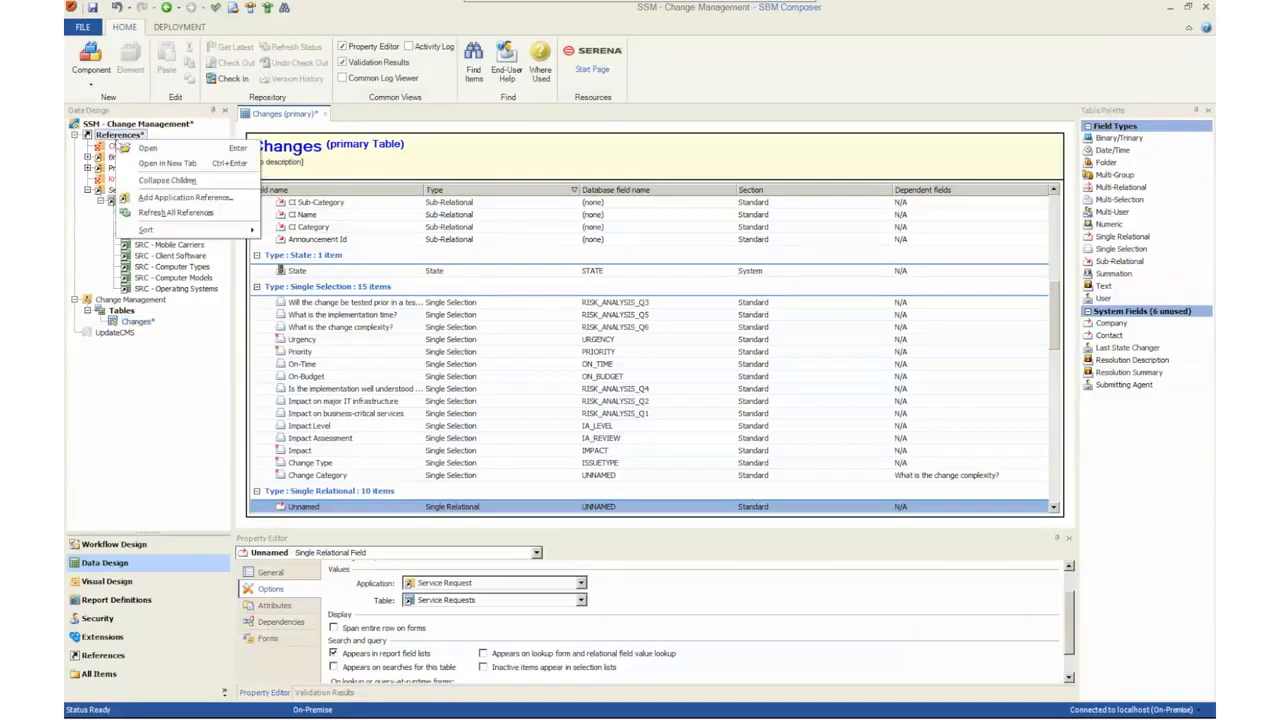
pyautogui.click(152, 199)
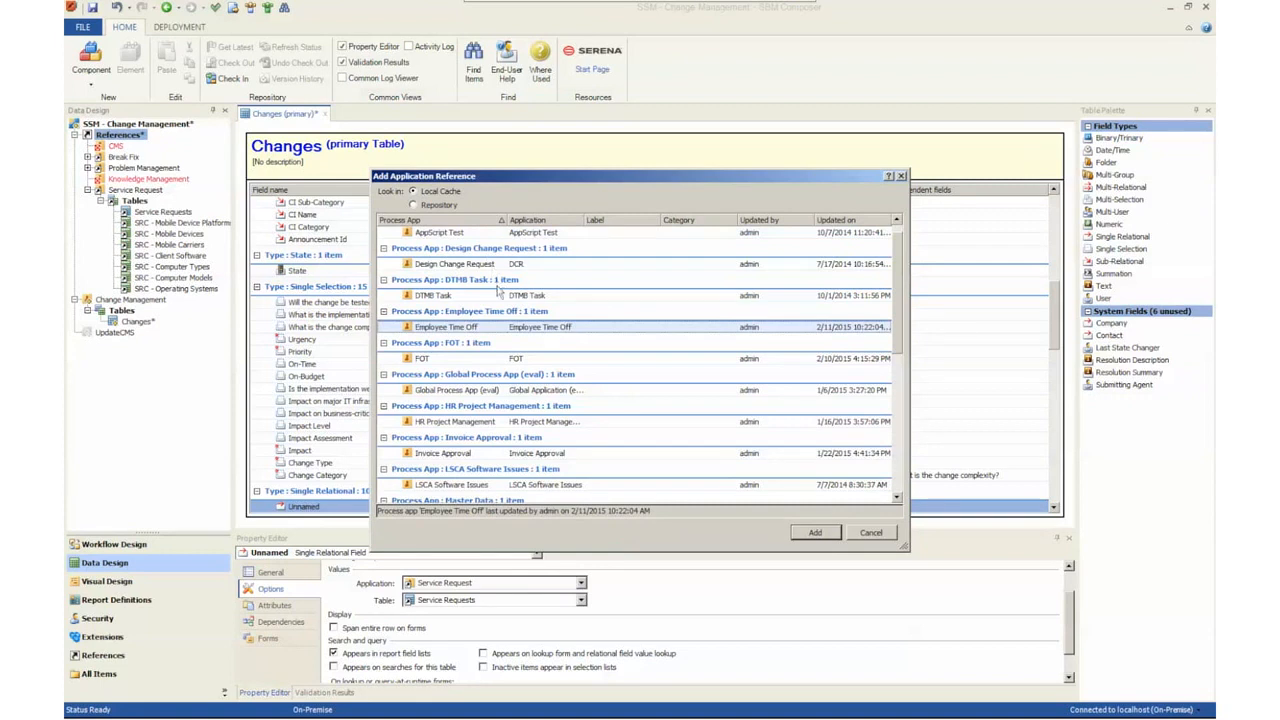
pyautogui.click(437, 205)
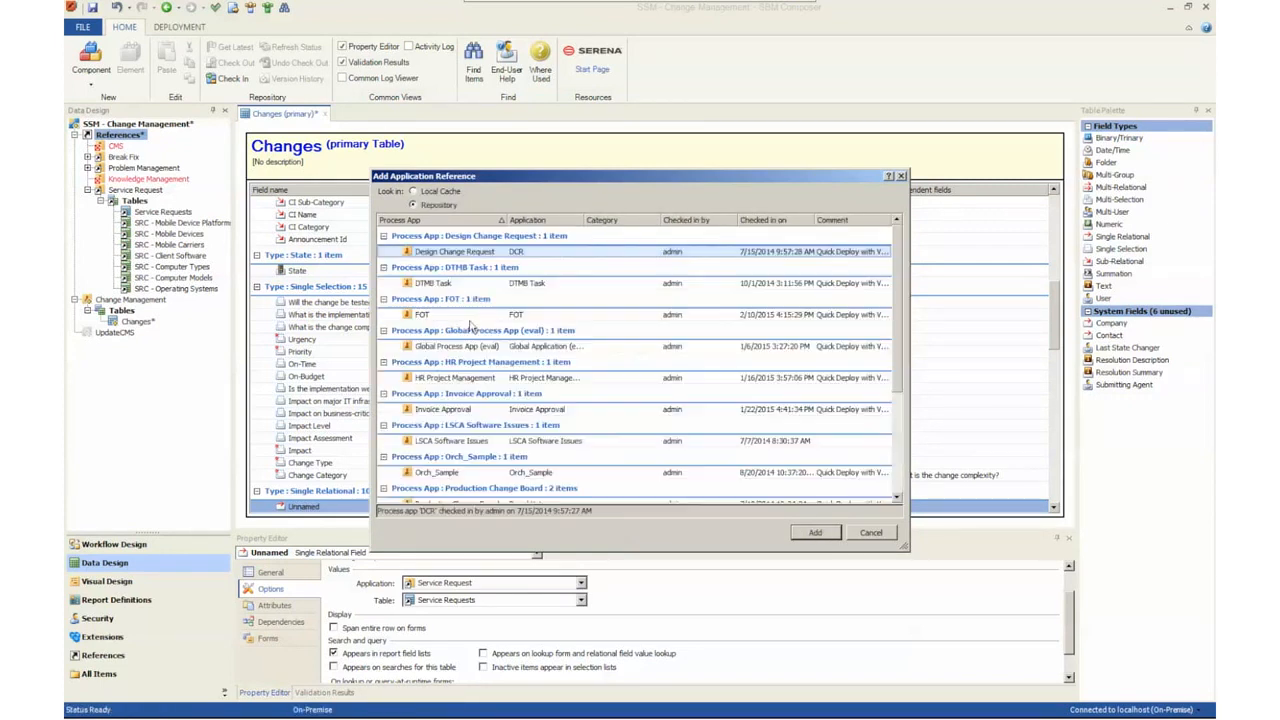
pyautogui.doubleClick(475, 350)
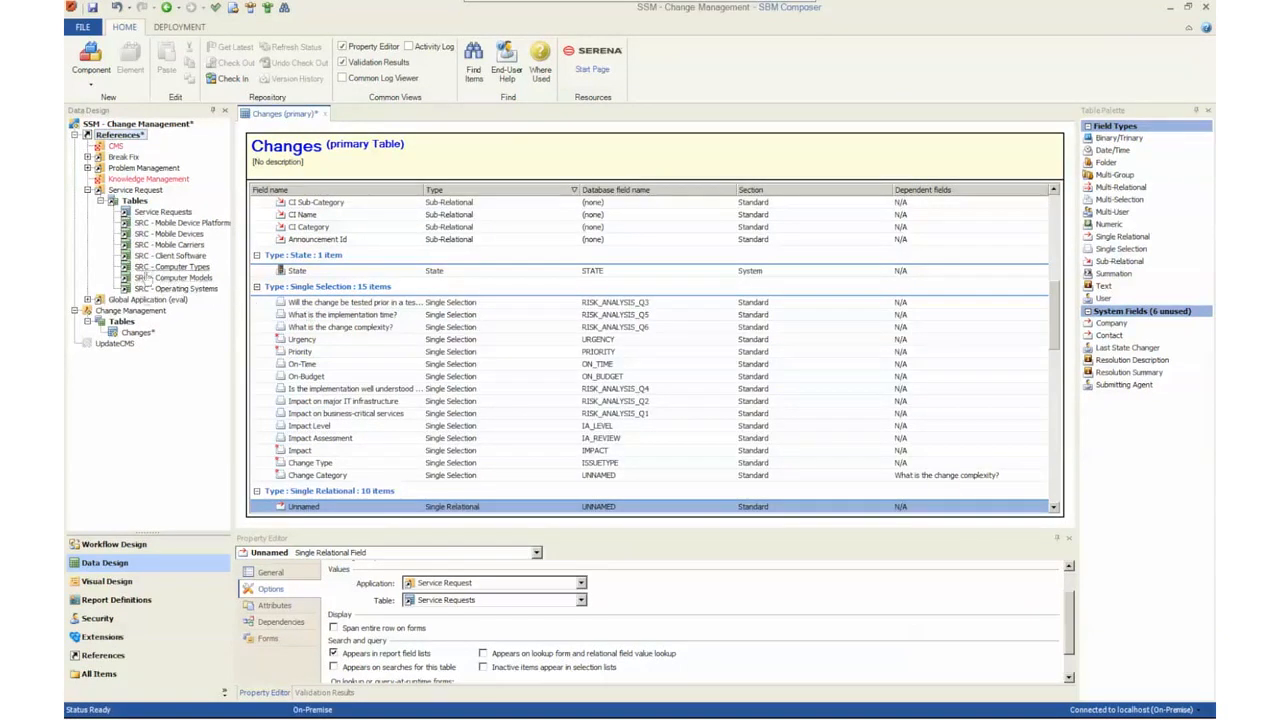
# - Add the Company and Contact system fields to the Changes table and open the Contact field's options
pyautogui.click(1105, 323)
pyautogui.moveTo(1121, 327); pyautogui.dragTo(885, 300)
pyautogui.moveTo(1108, 323); pyautogui.dragTo(806, 368)
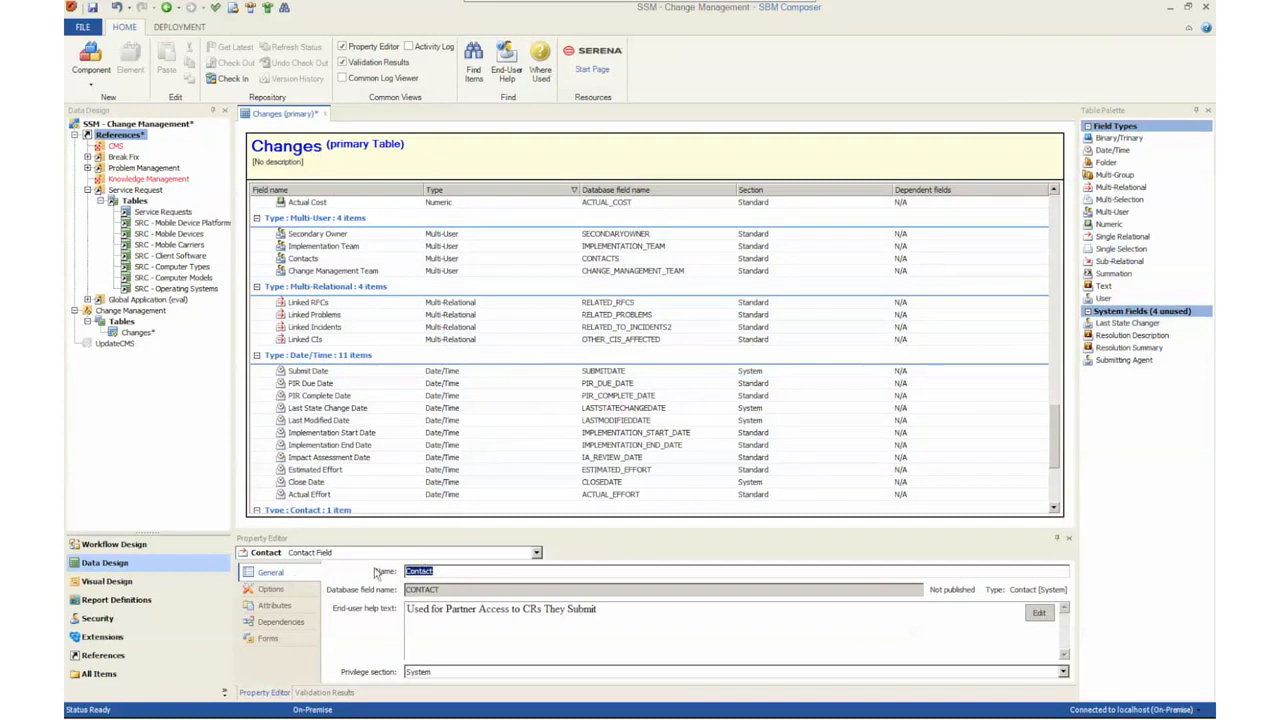
pyautogui.click(276, 589)
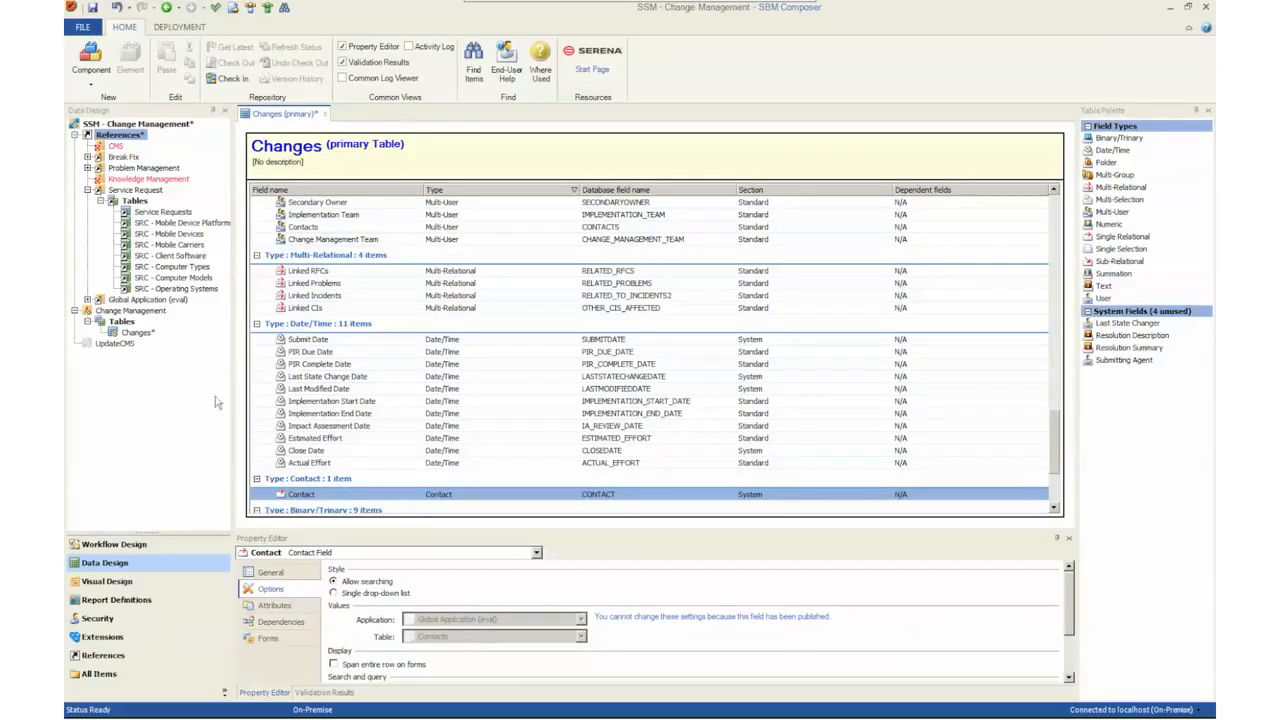
# - Open the unresolved Knowledge Management reference and set it to be ignored
pyautogui.click(88, 191)
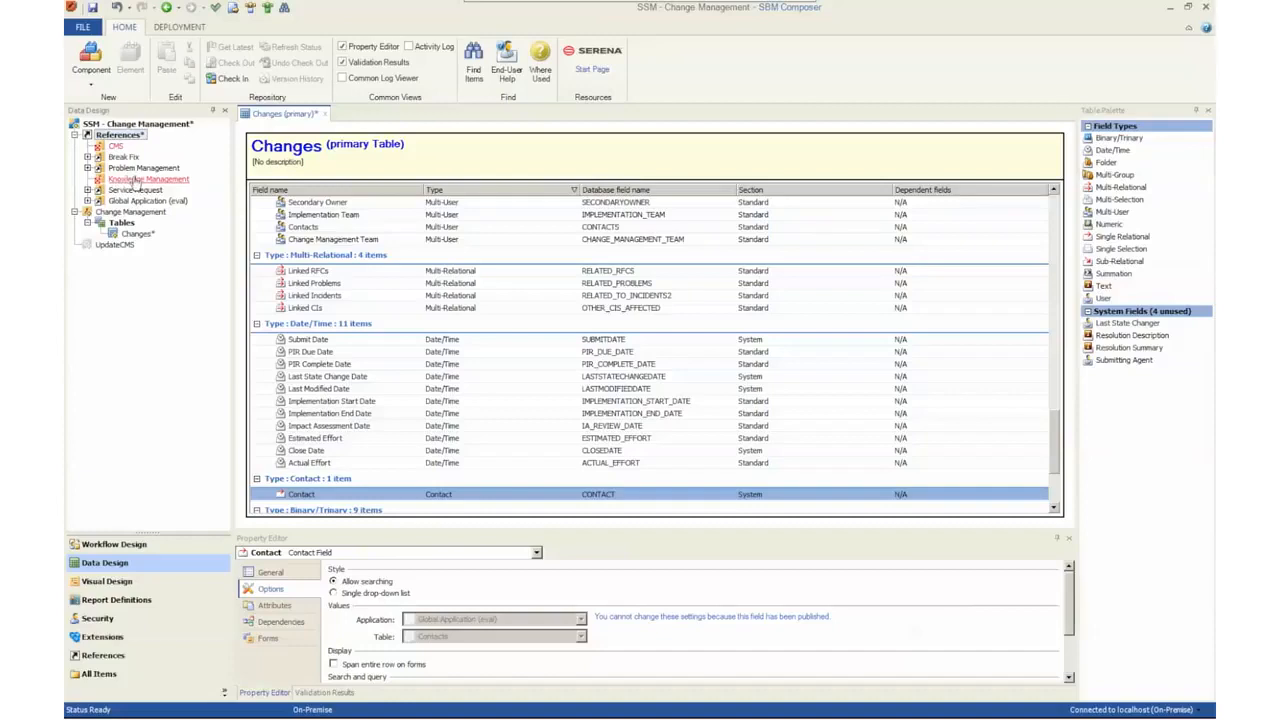
pyautogui.doubleClick(132, 180)
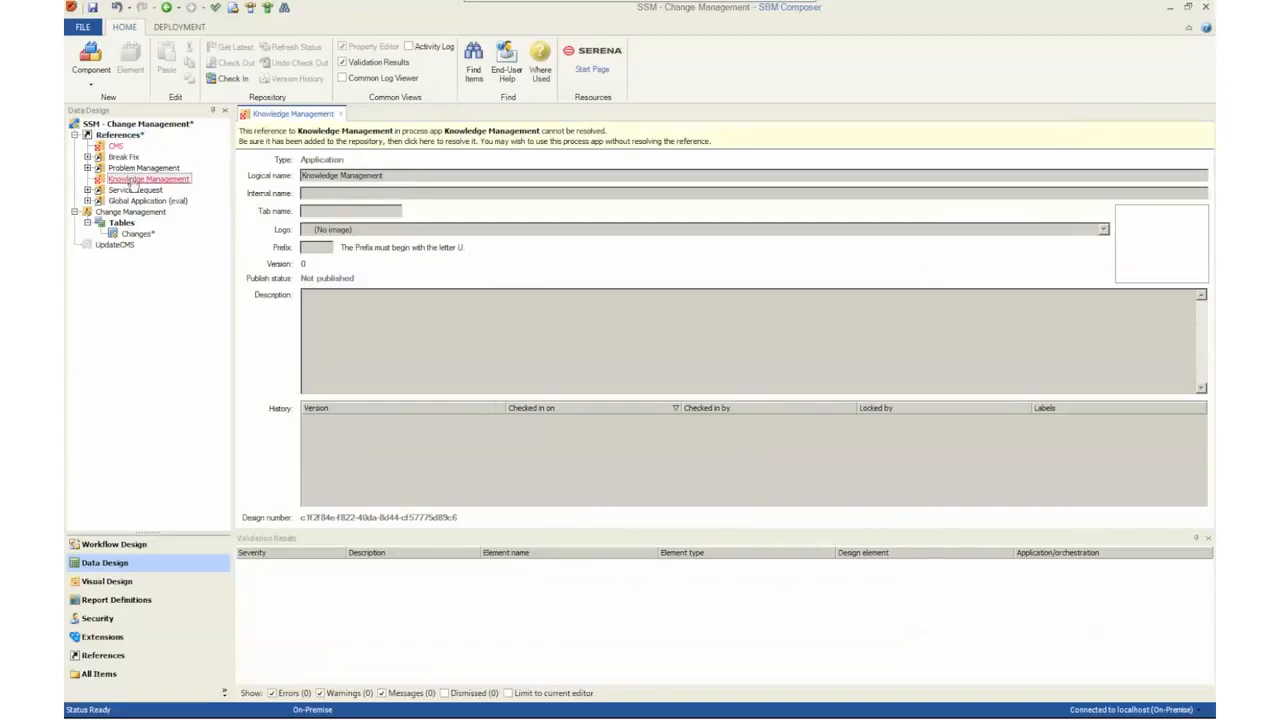
pyautogui.rightClick(132, 182)
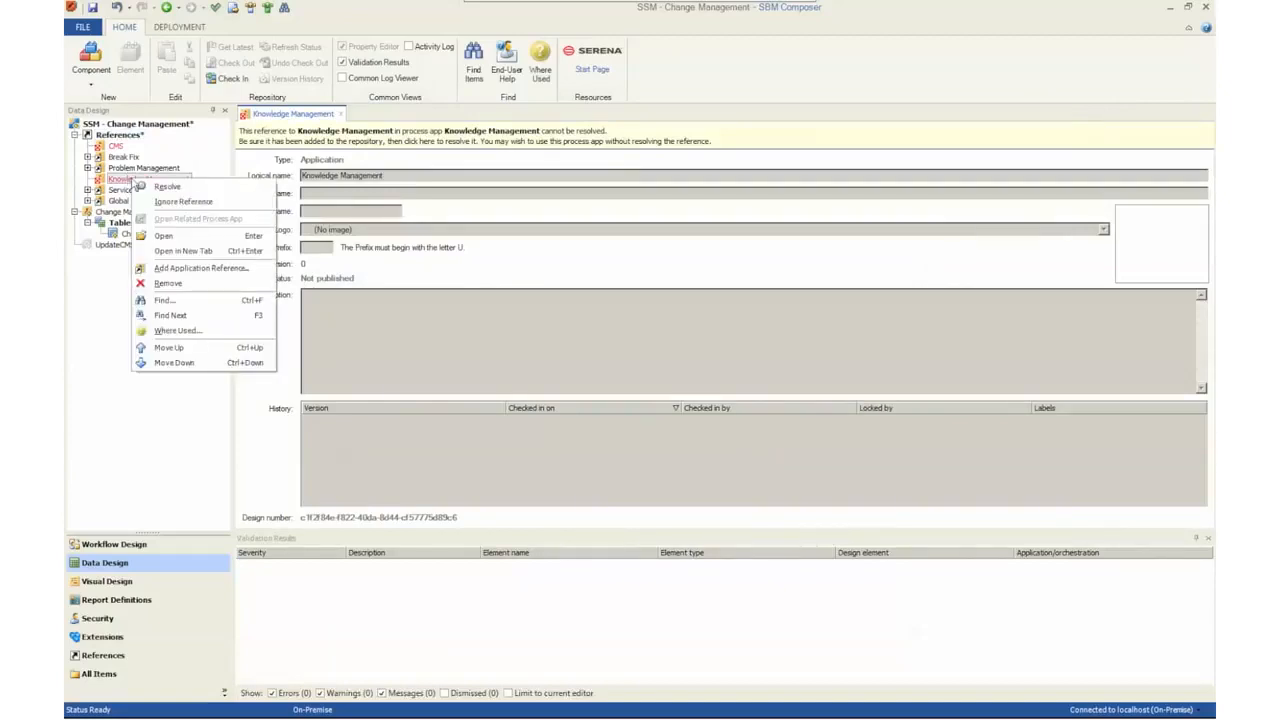
pyautogui.click(198, 207)
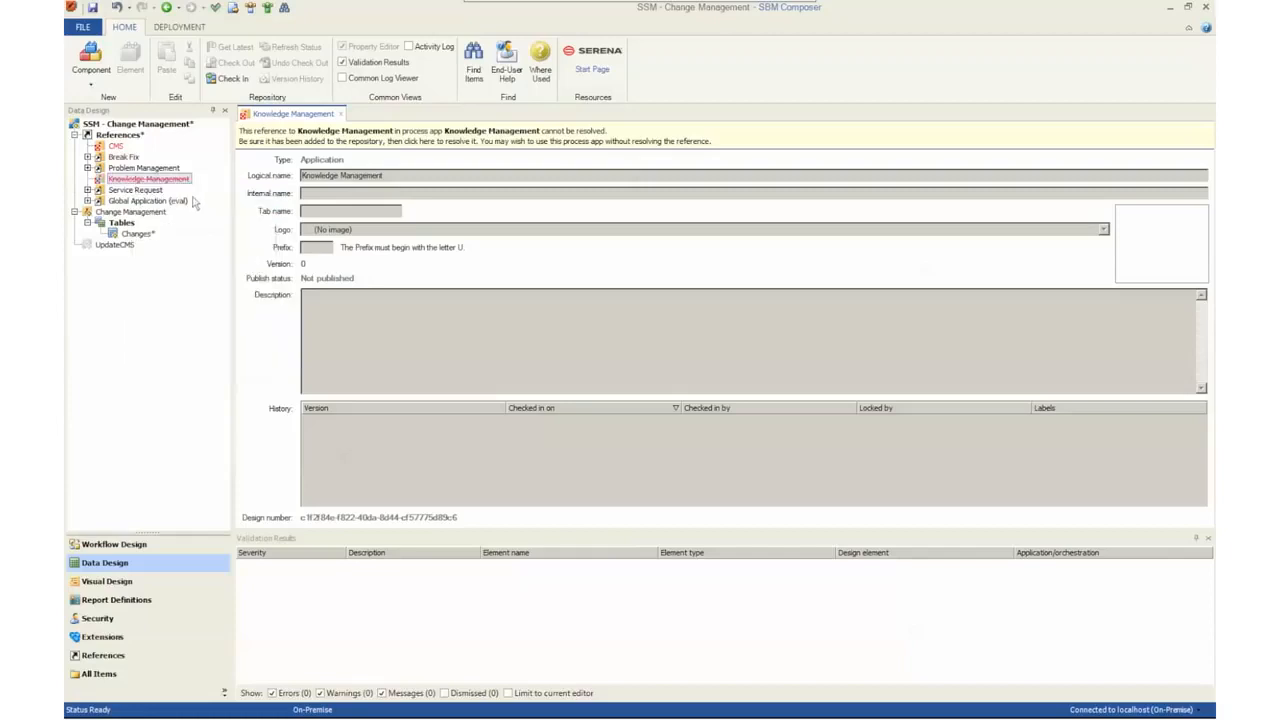